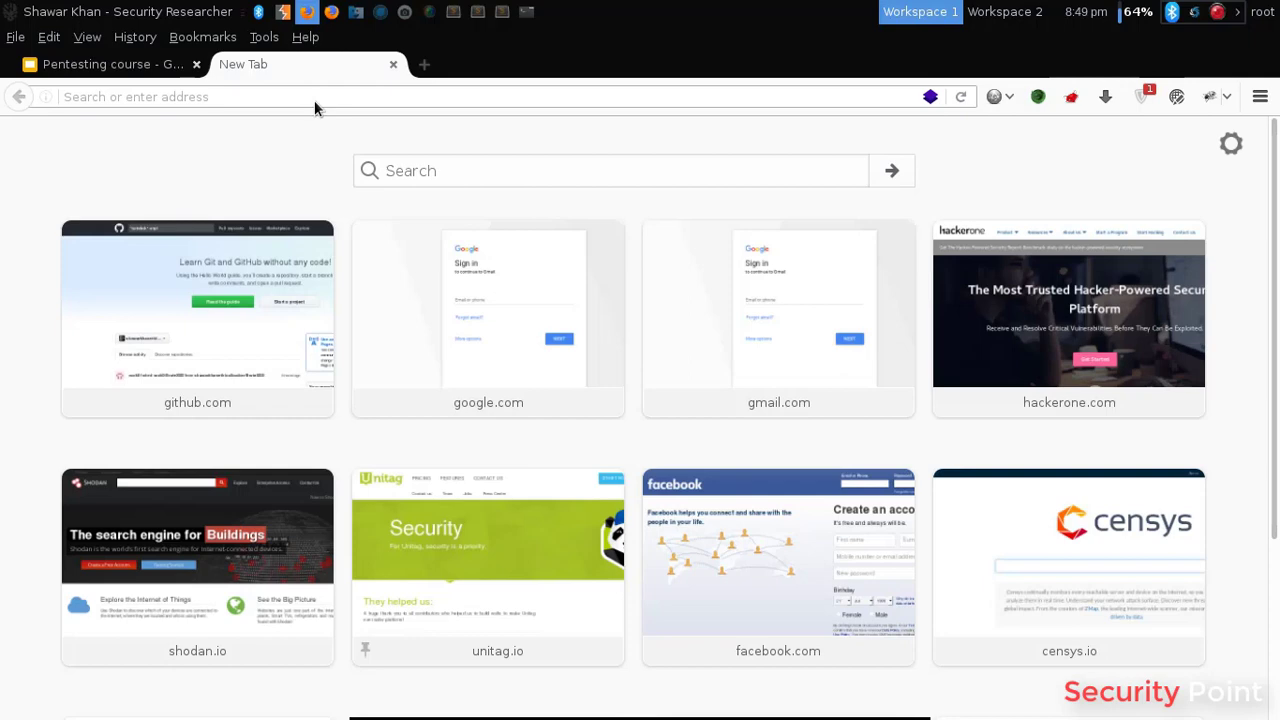
# - Check Burp, then load filehippo.com/info/about in Firefox so the GET request is intercepted
pyautogui.click(283, 11)
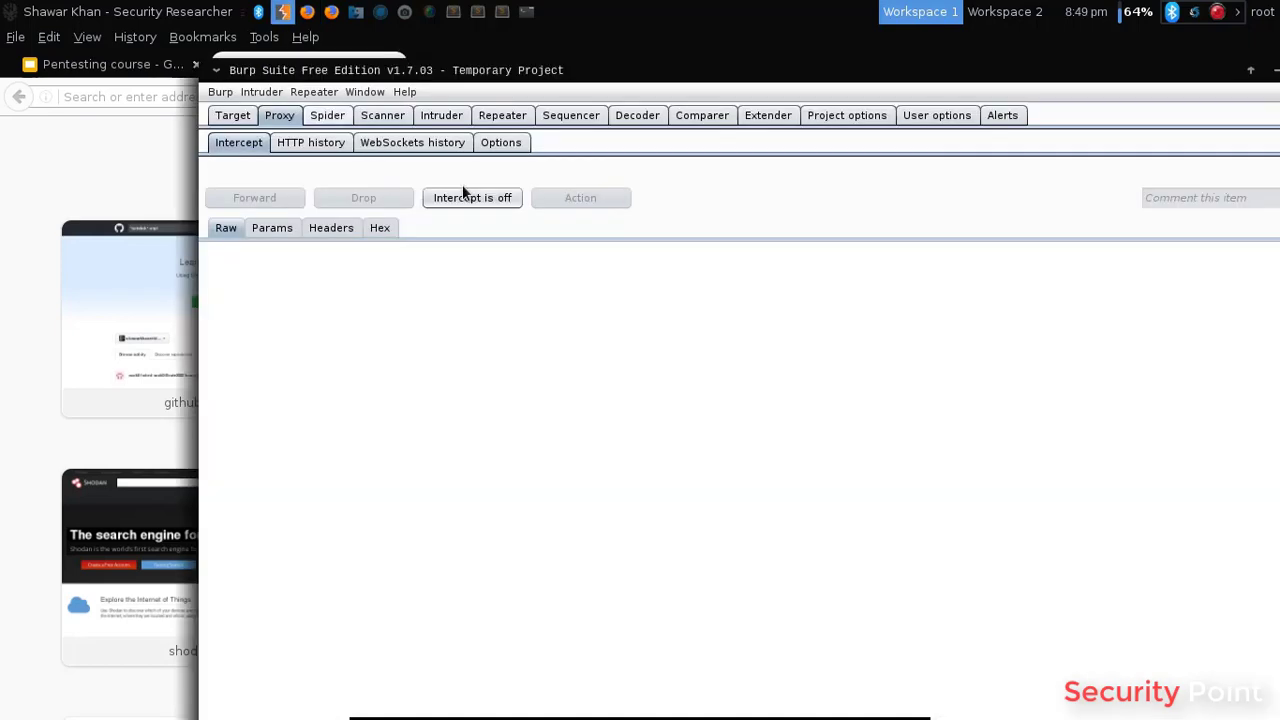
pyautogui.click(148, 120)
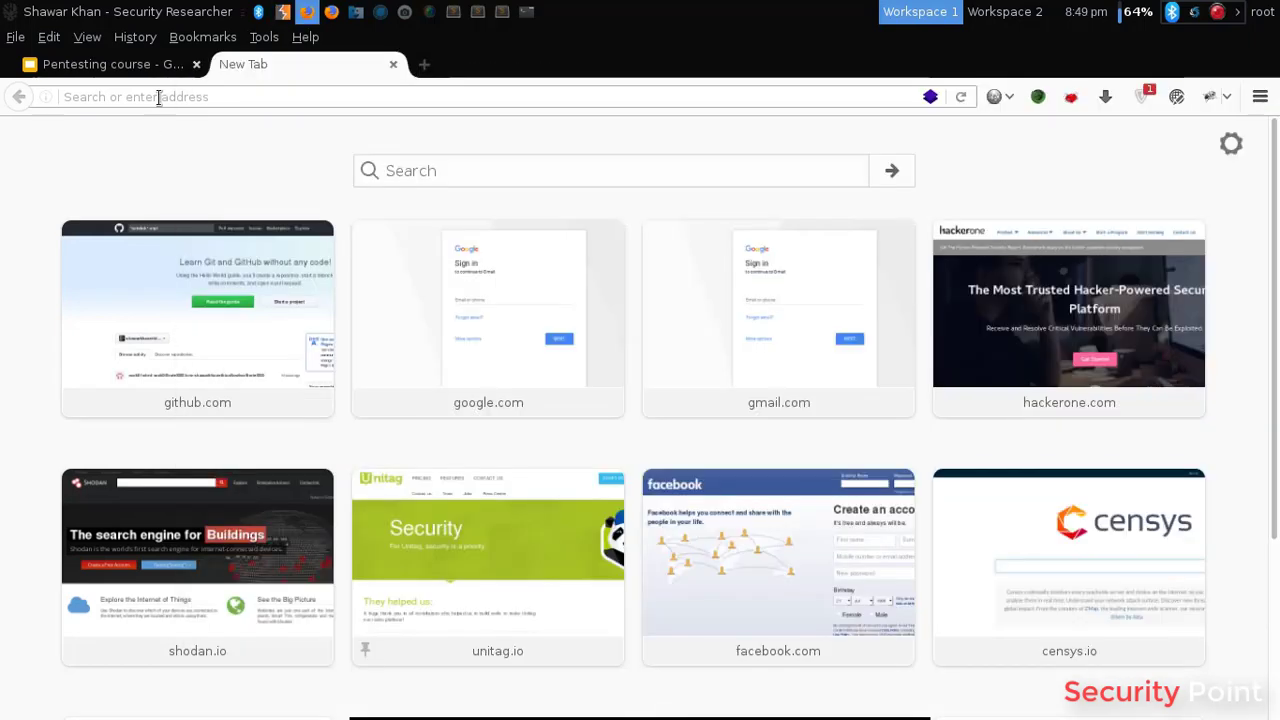
pyautogui.click(158, 97)
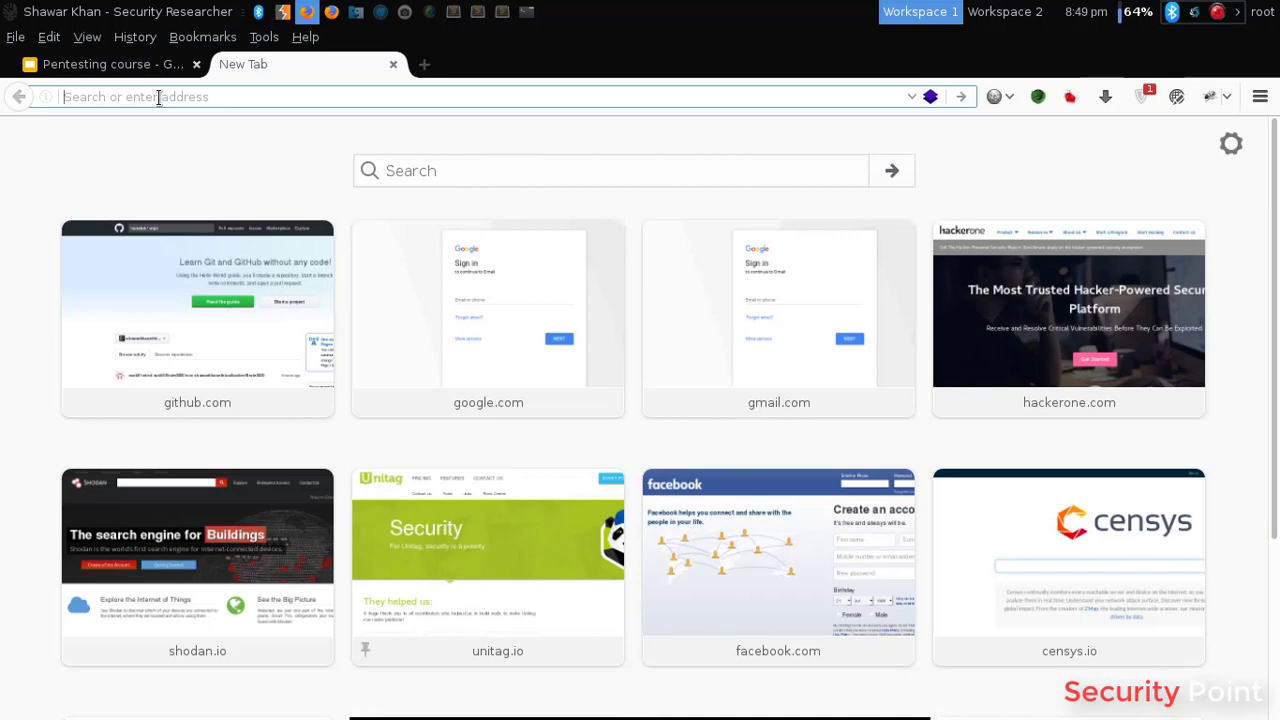
pyautogui.write('filehippo.com/')
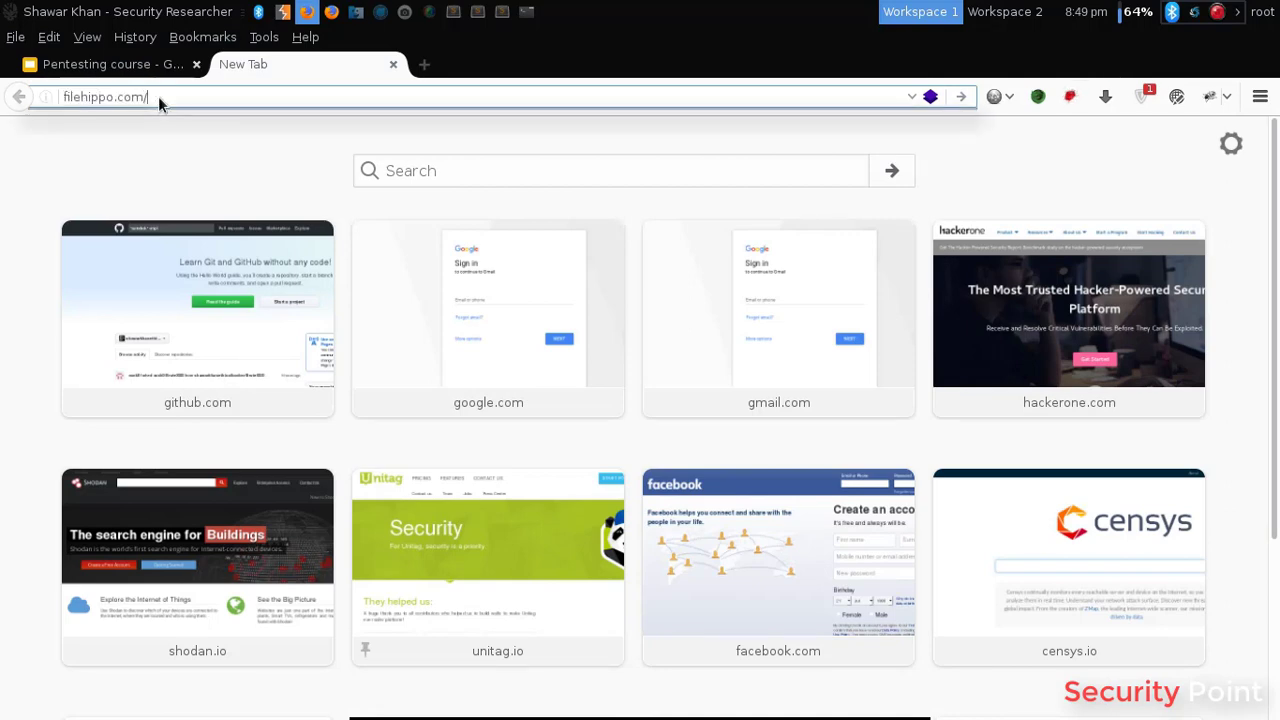
pyautogui.write('info/about')
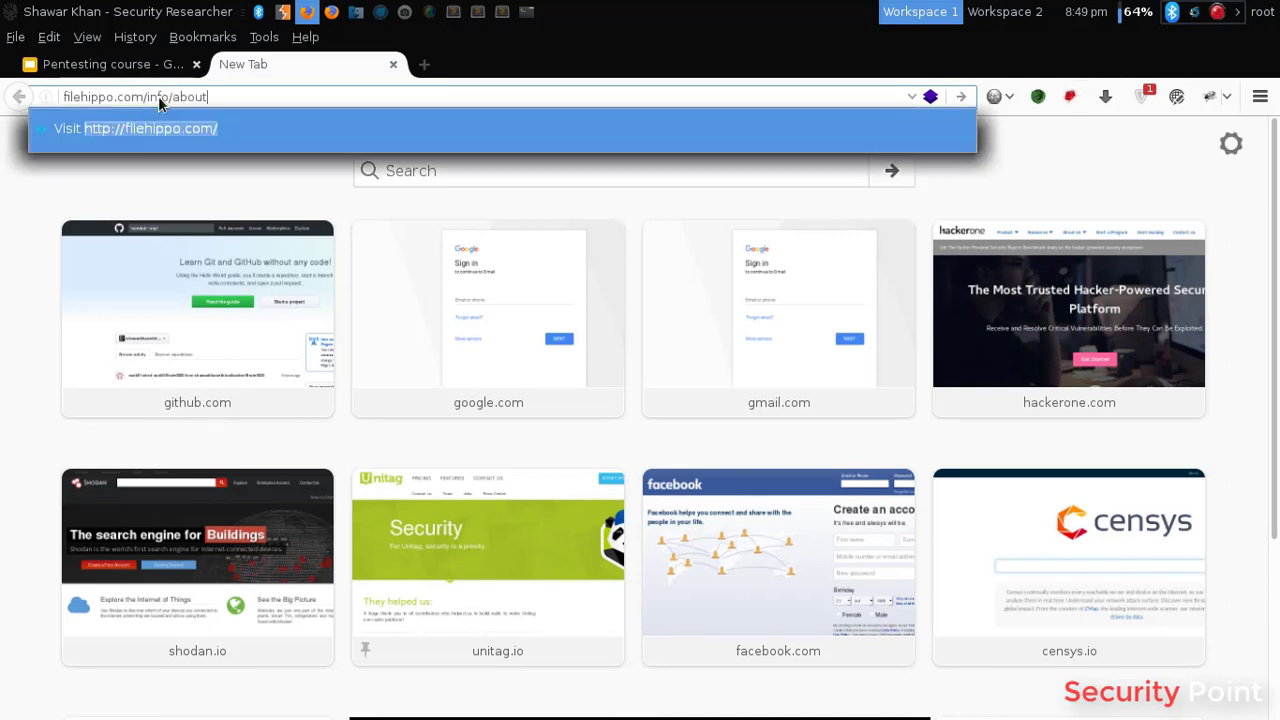
pyautogui.press('Return')
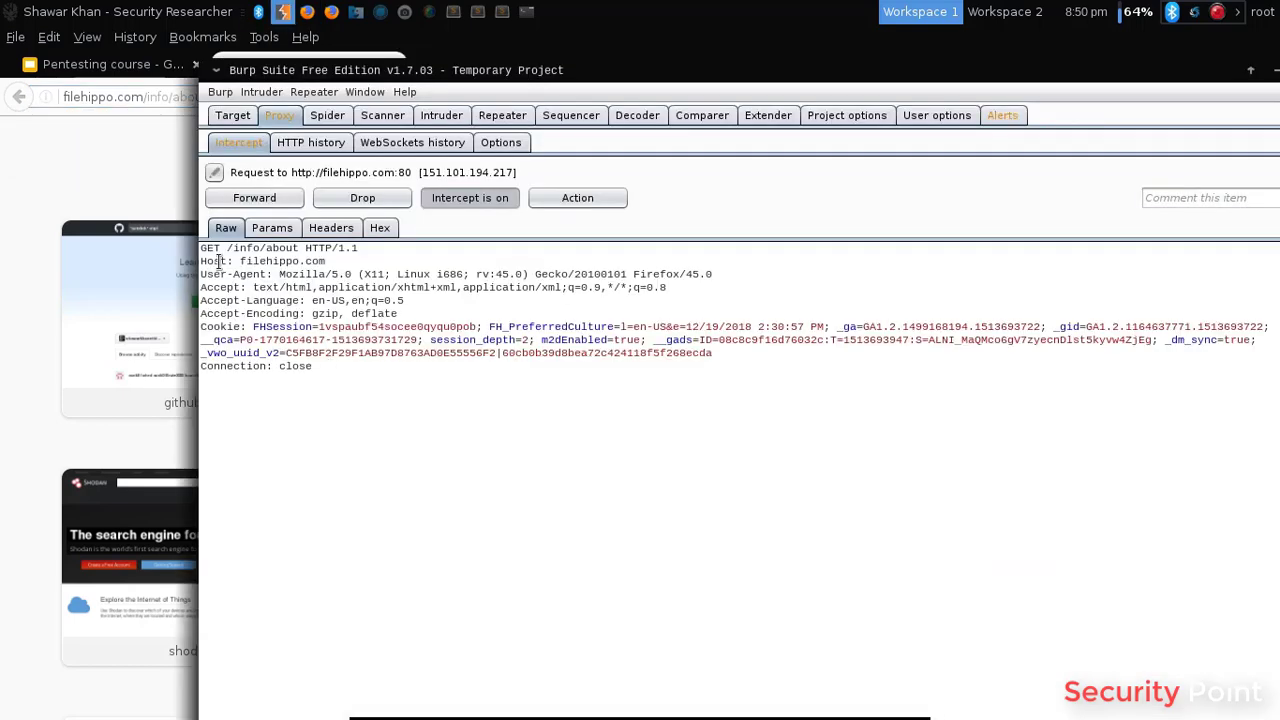
# - Intercept the response to the HTTP filehippo request, then forward the 301 redirect and docs.google.com request
pyautogui.rightClick(347, 332)
pyautogui.moveTo(620, 589)
pyautogui.click(660, 595)
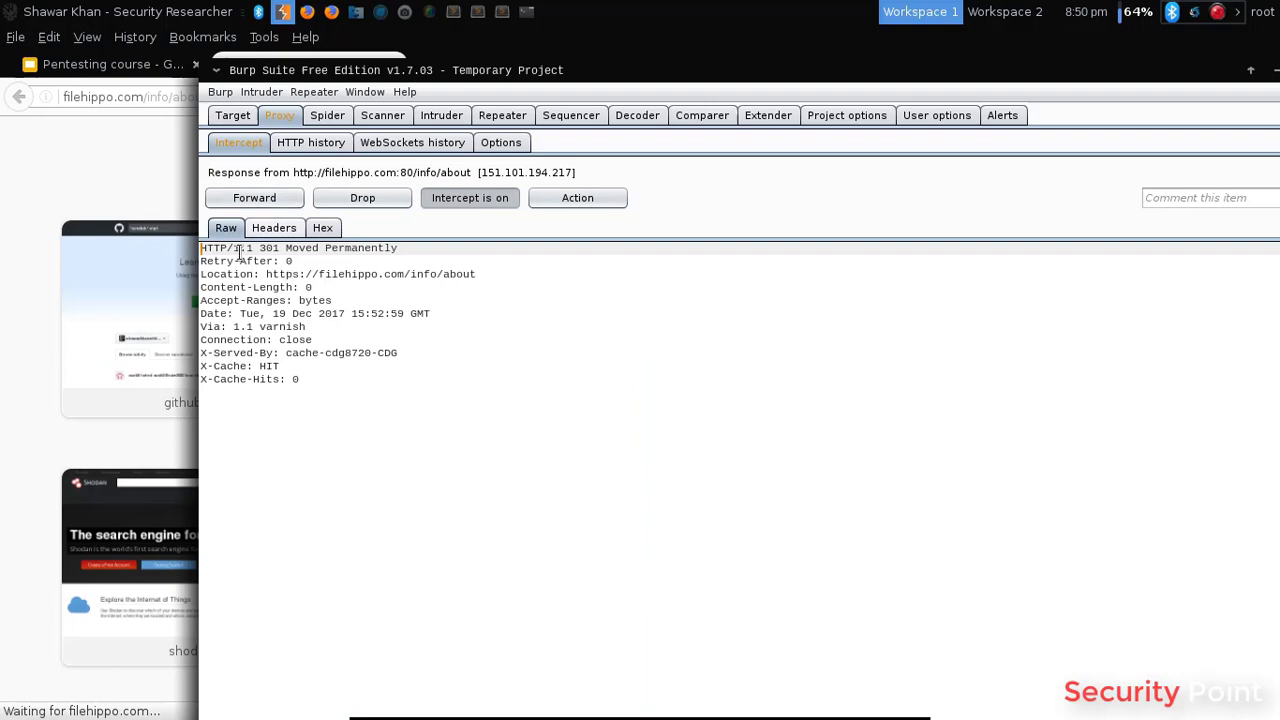
pyautogui.moveTo(201, 248); pyautogui.dragTo(458, 331)
pyautogui.click(384, 352)
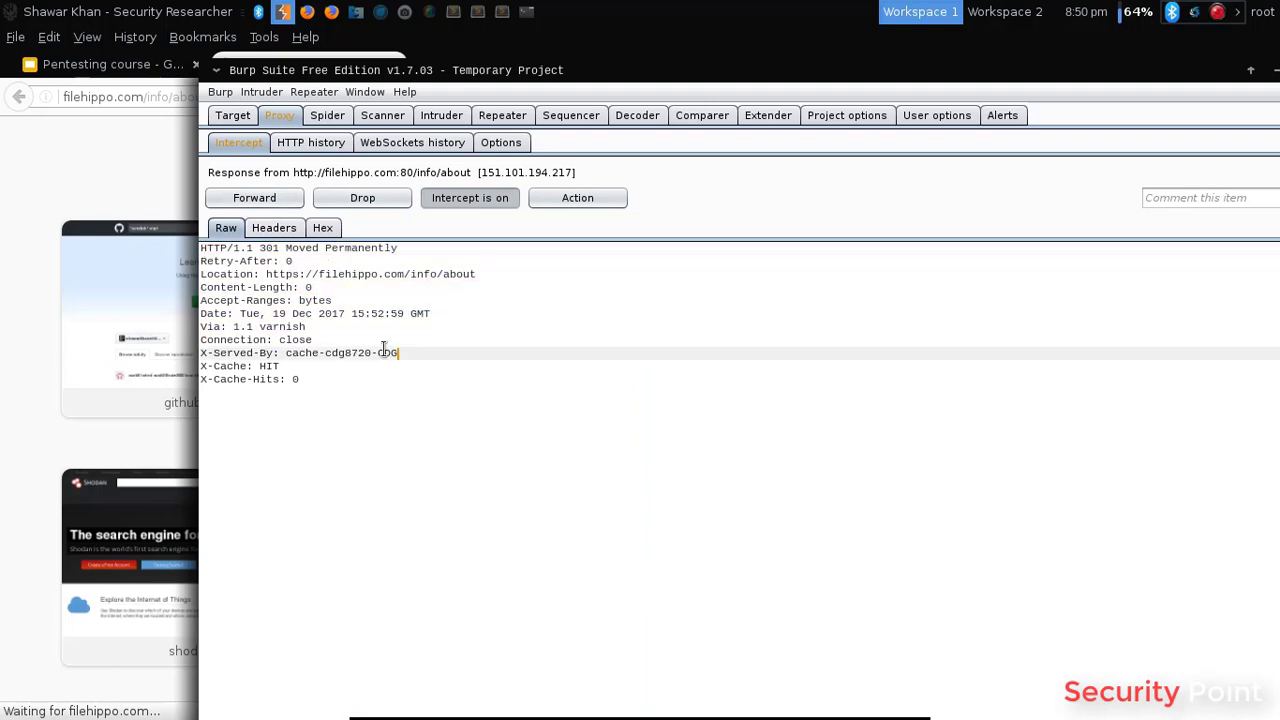
pyautogui.click(275, 204)
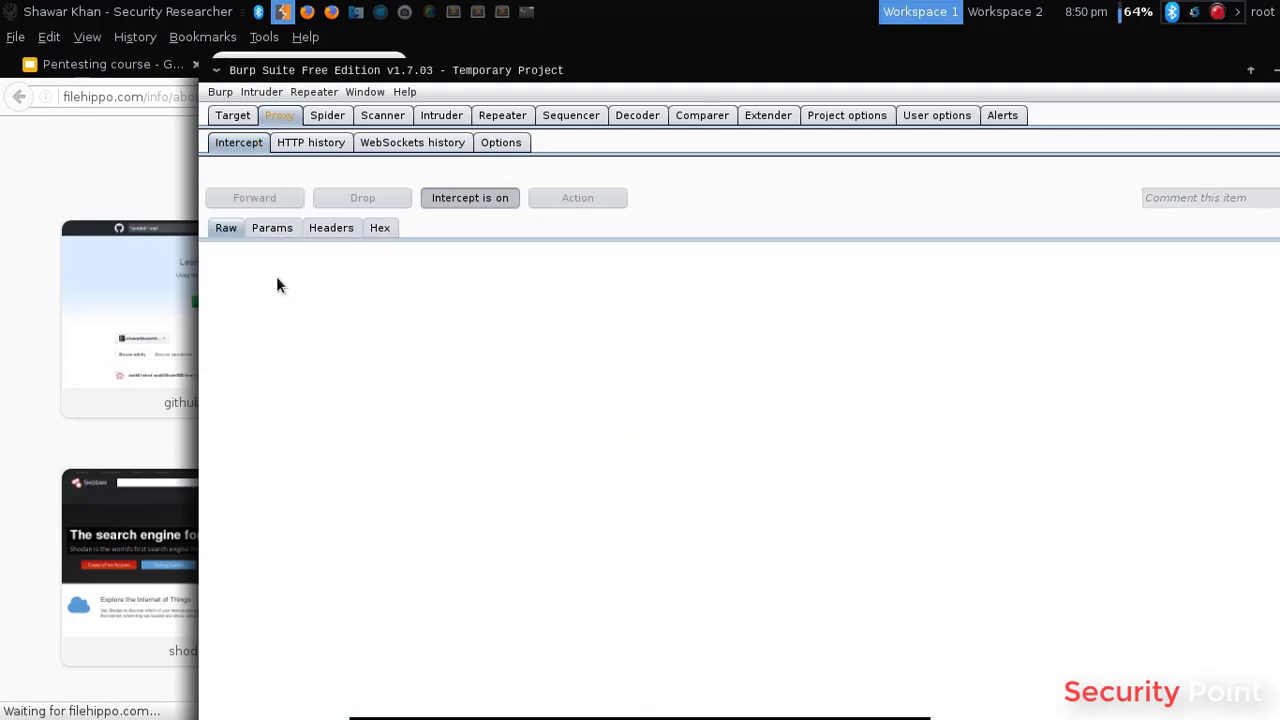
# - Intercept the response to the HTTPS /info/about request, forwarding it and the docs.google.com request
pyautogui.rightClick(318, 330)
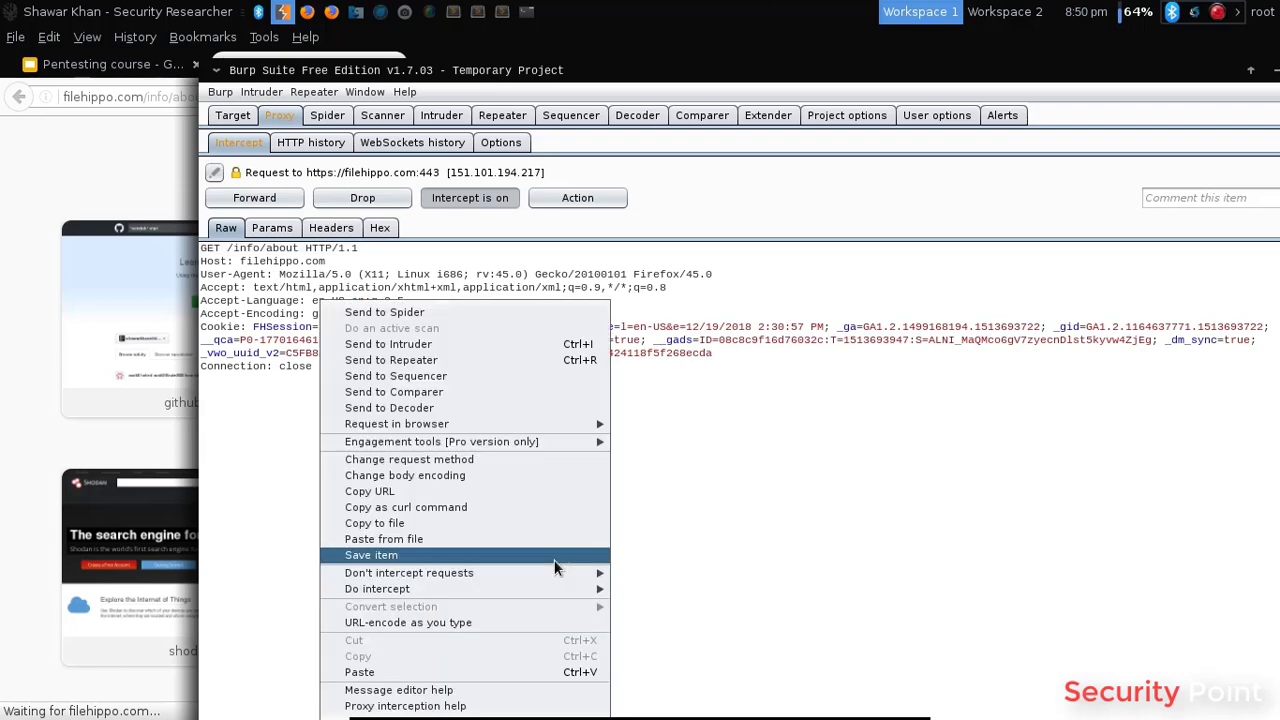
pyautogui.click(634, 594)
pyautogui.hotkey('ctrl', 'f')
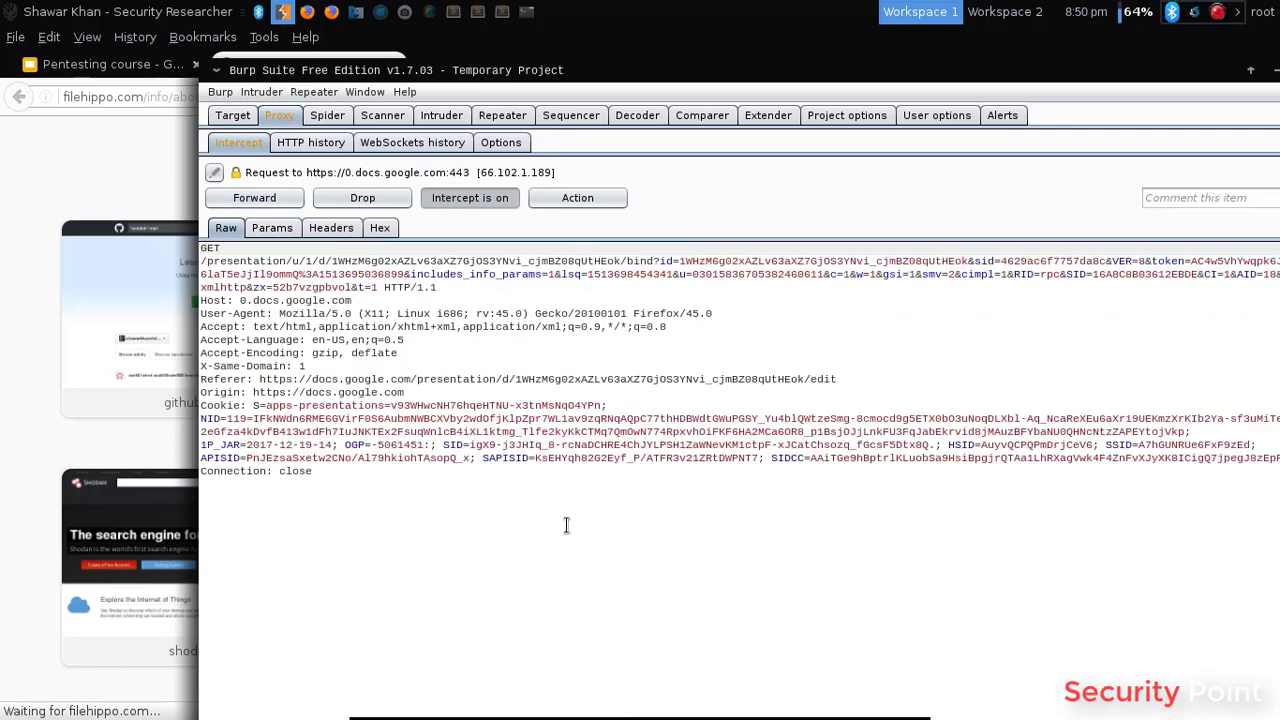
pyautogui.hotkey('ctrl', 'f')
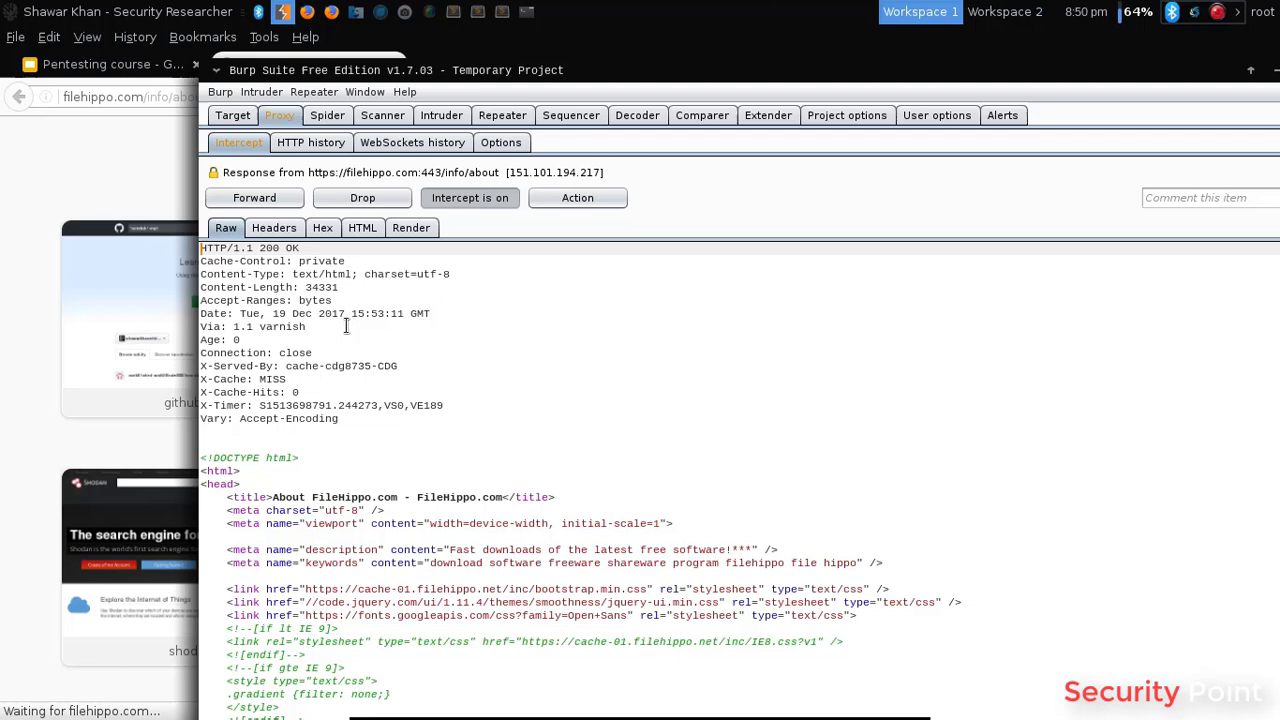
pyautogui.moveTo(196, 250); pyautogui.dragTo(378, 510)
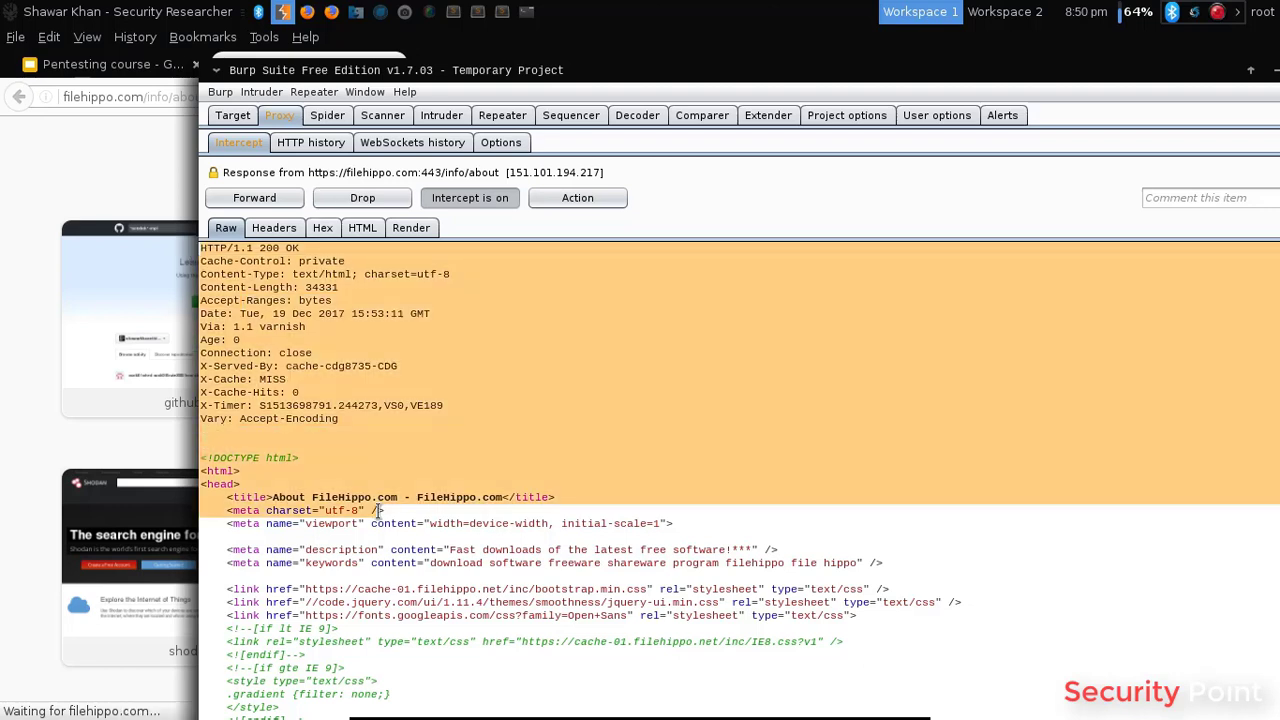
pyautogui.click(357, 379)
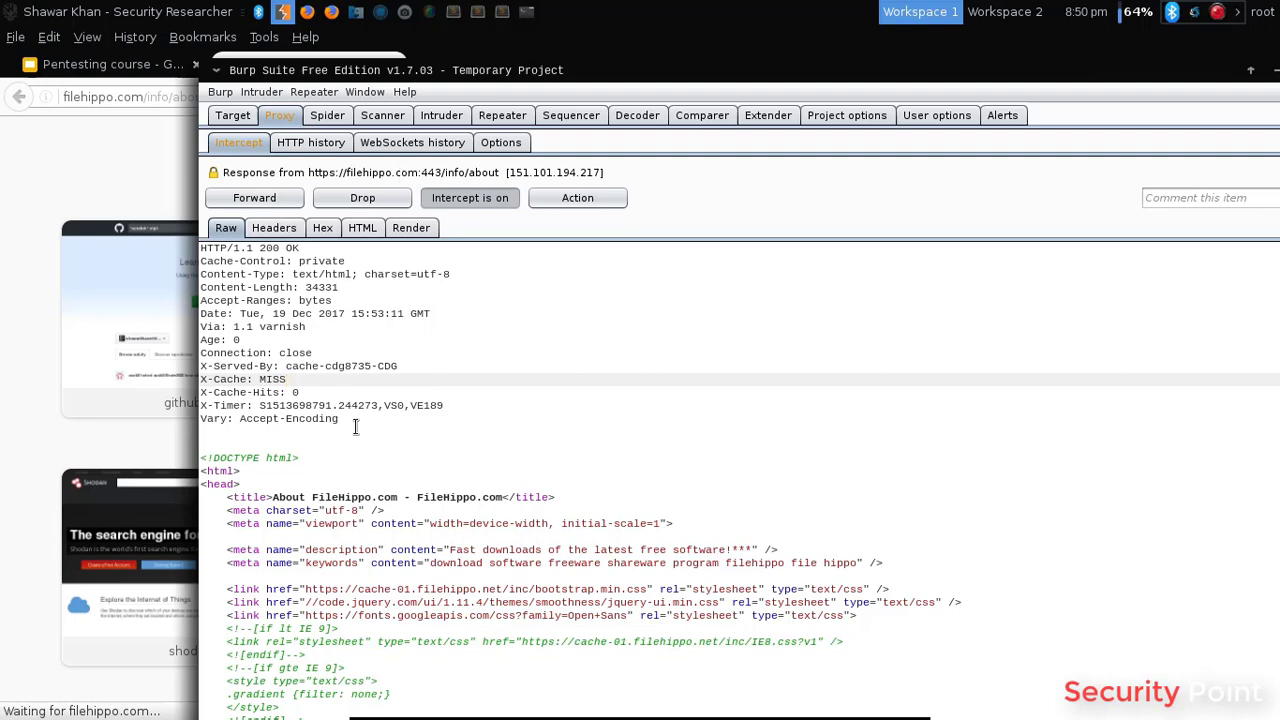
pyautogui.moveTo(340, 420); pyautogui.dragTo(201, 248)
pyautogui.click(291, 289)
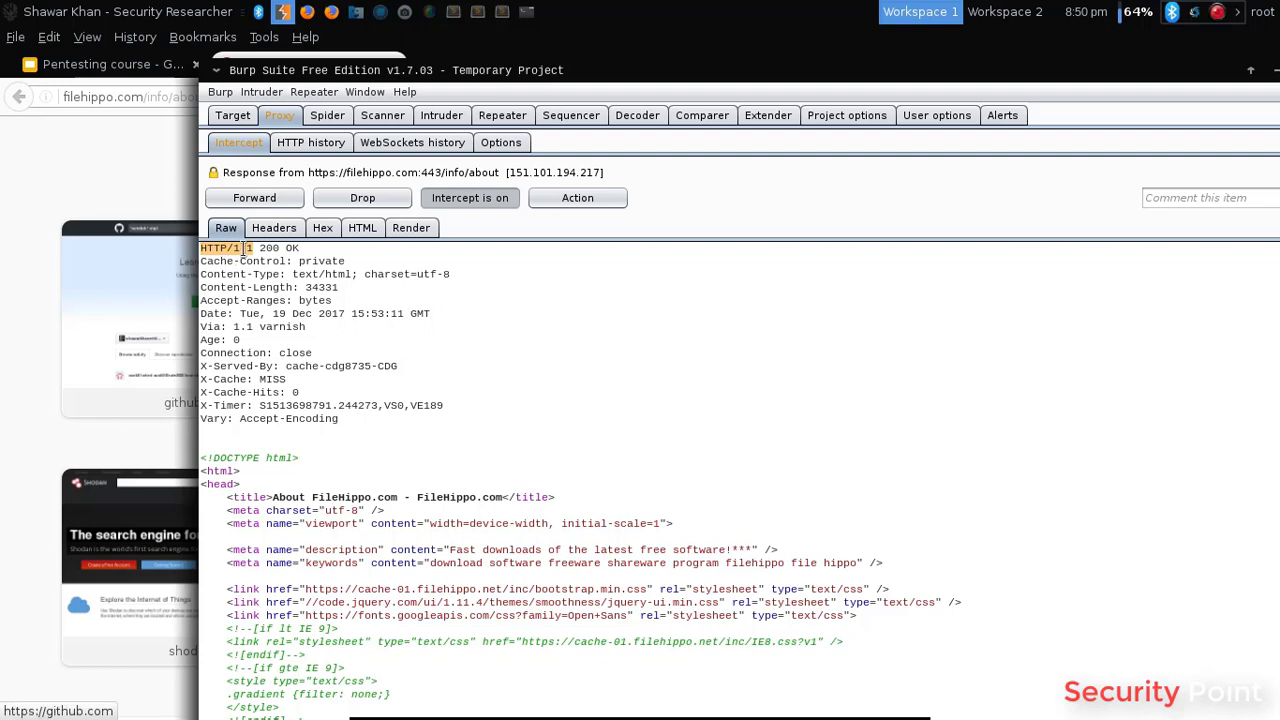
pyautogui.click(246, 248)
pyautogui.moveTo(253, 247); pyautogui.dragTo(233, 248)
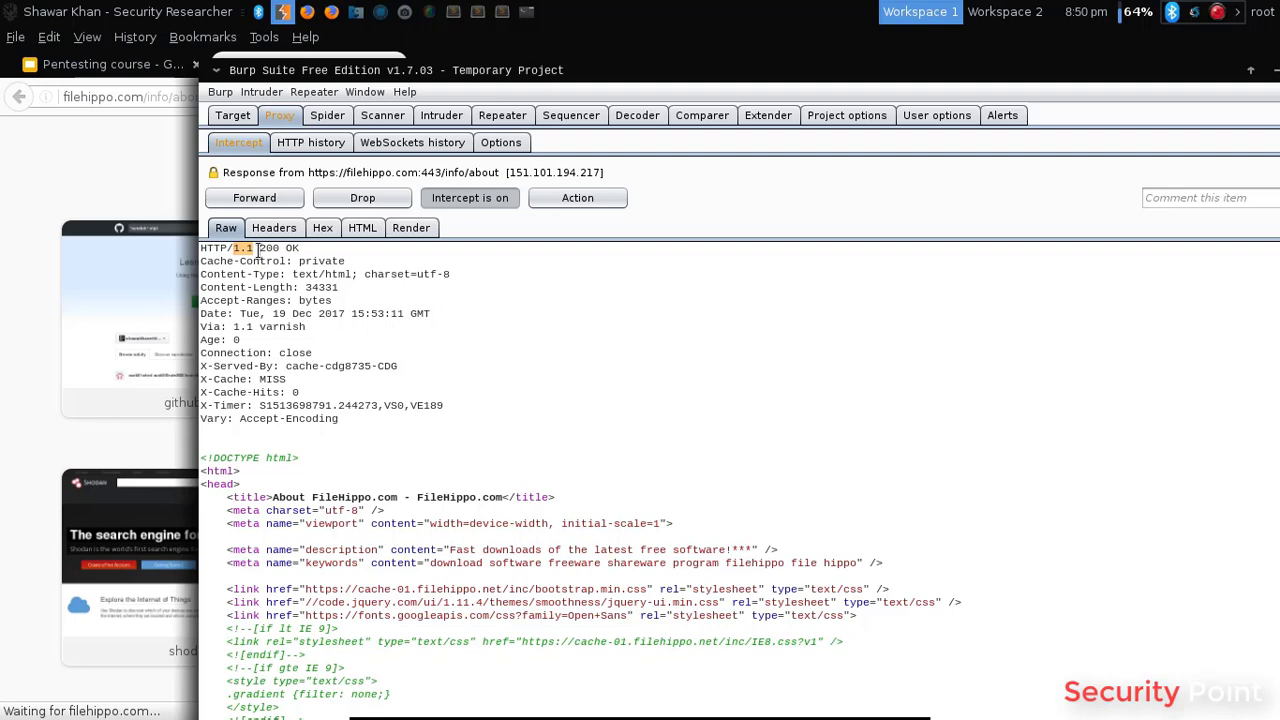
pyautogui.moveTo(259, 247); pyautogui.dragTo(281, 247)
pyautogui.click(258, 248)
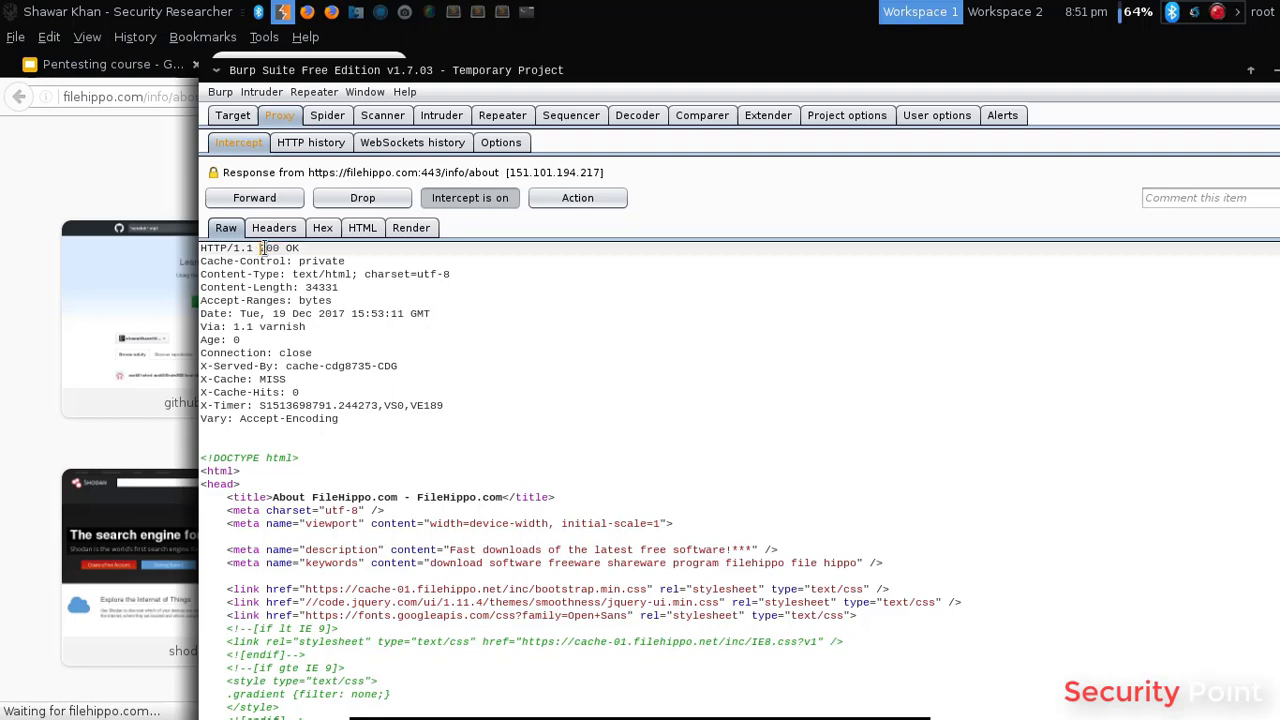
pyautogui.moveTo(258, 248); pyautogui.dragTo(279, 249)
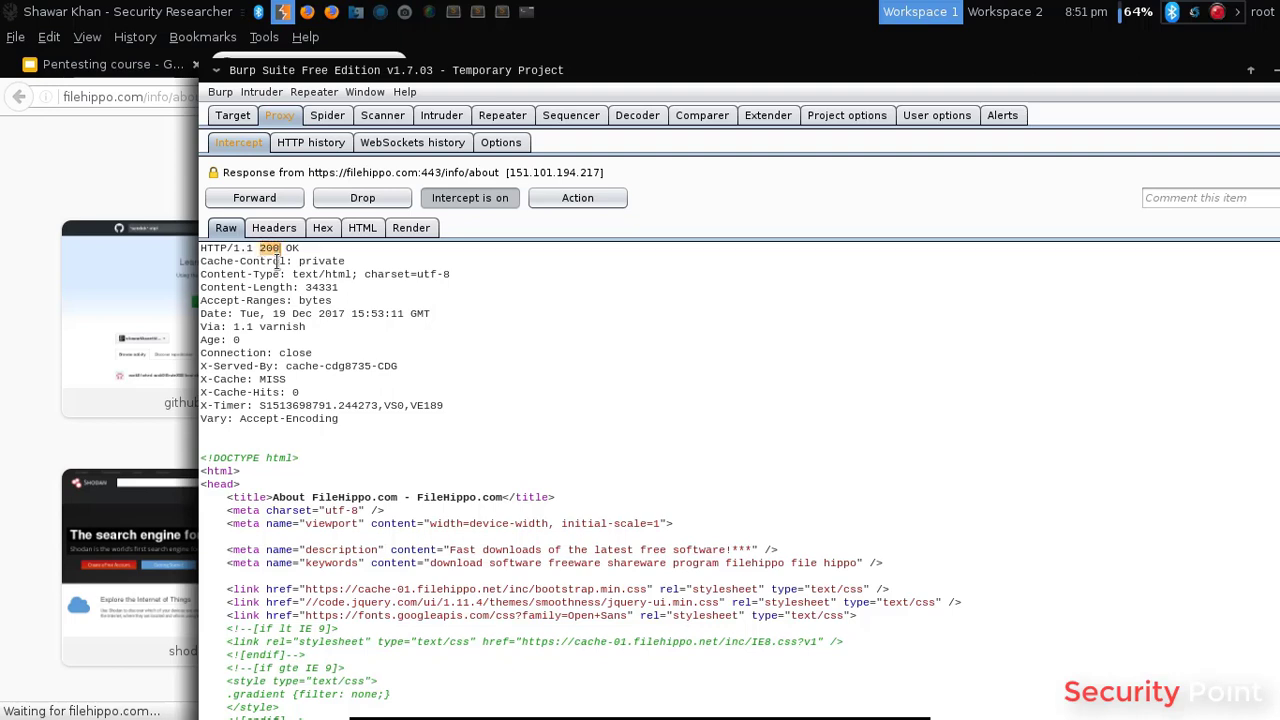
pyautogui.click(279, 261)
pyautogui.moveTo(258, 248); pyautogui.dragTo(300, 248)
pyautogui.click(261, 250)
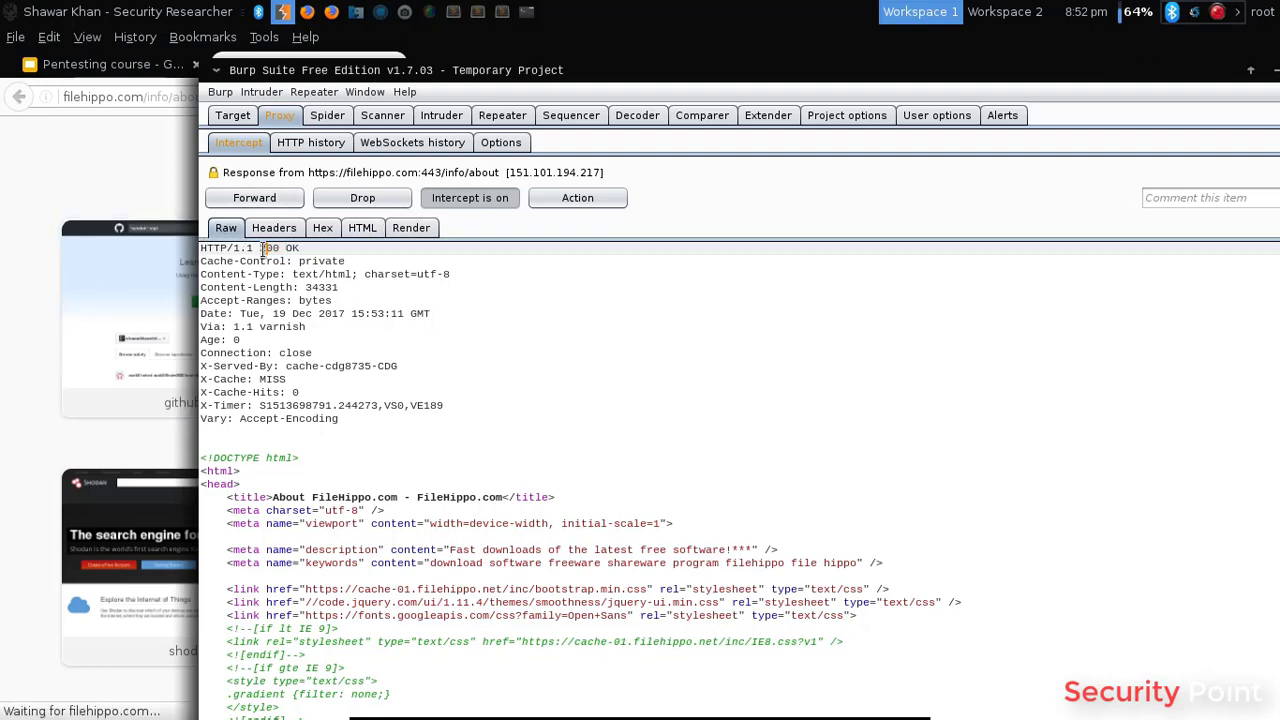
pyautogui.doubleClick(263, 248)
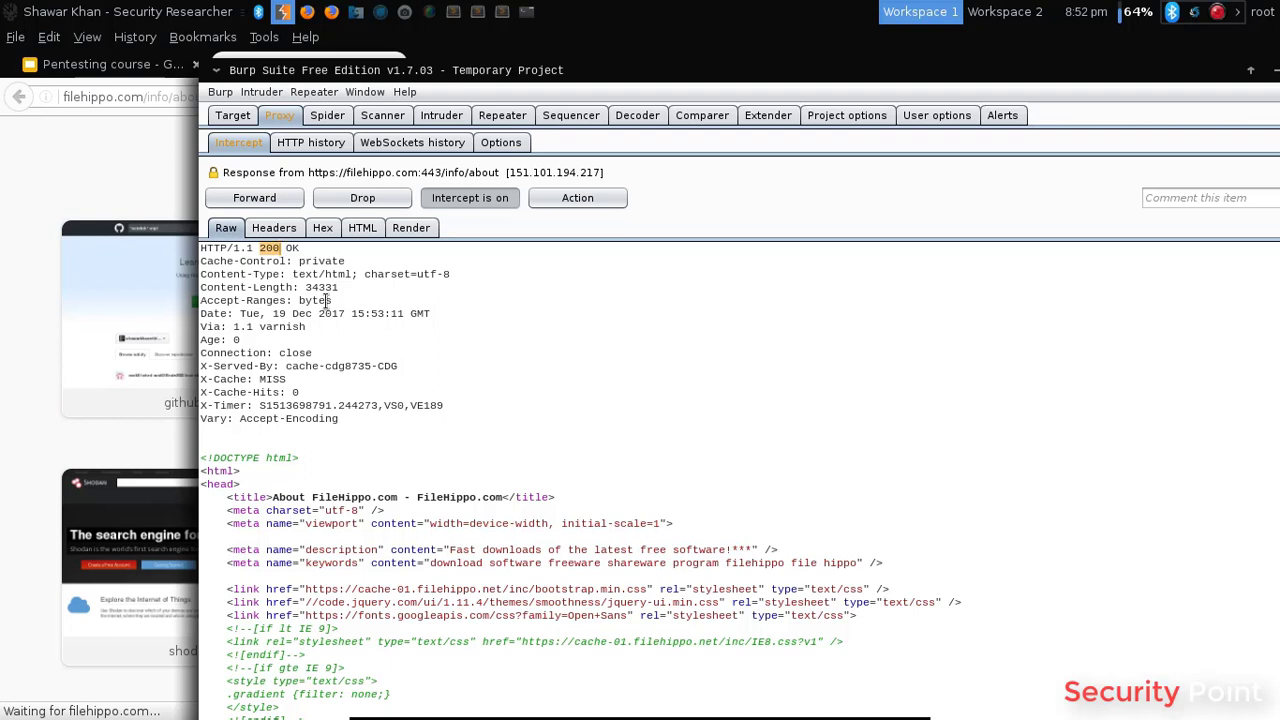
pyautogui.click(260, 248)
pyautogui.moveTo(260, 248); pyautogui.dragTo(314, 249)
pyautogui.click(314, 249)
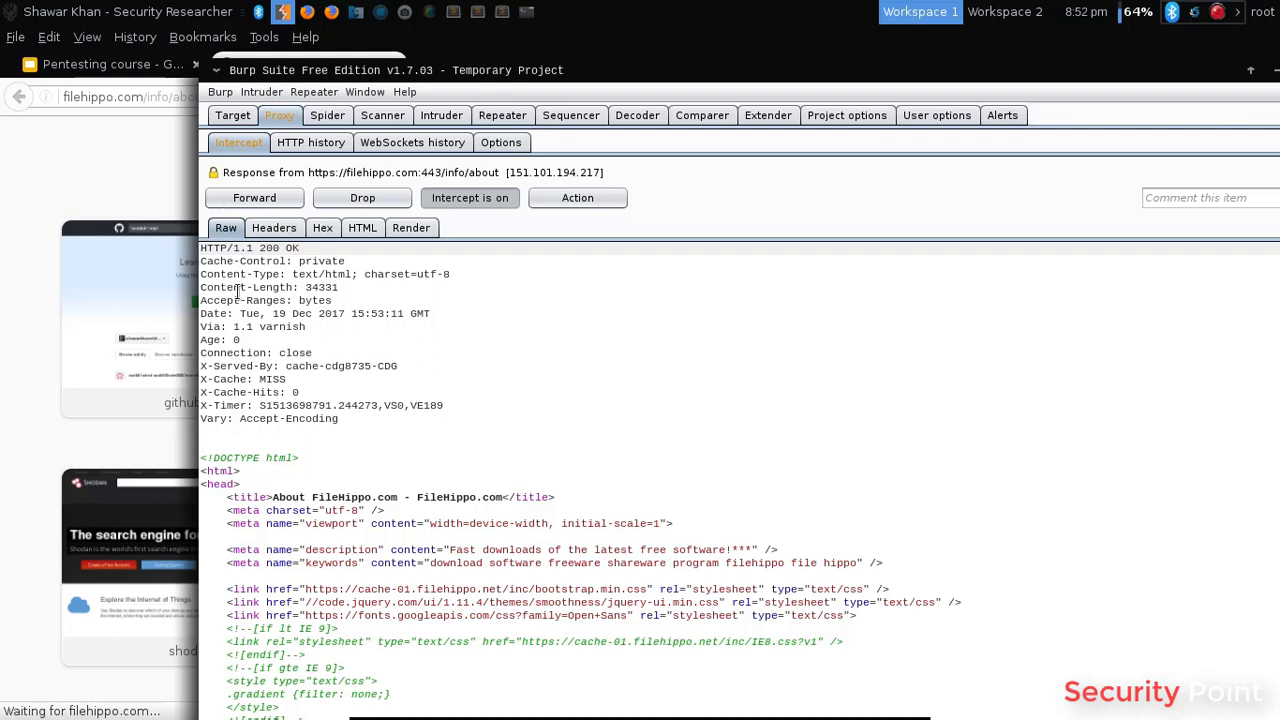
pyautogui.moveTo(300, 248); pyautogui.dragTo(186, 245)
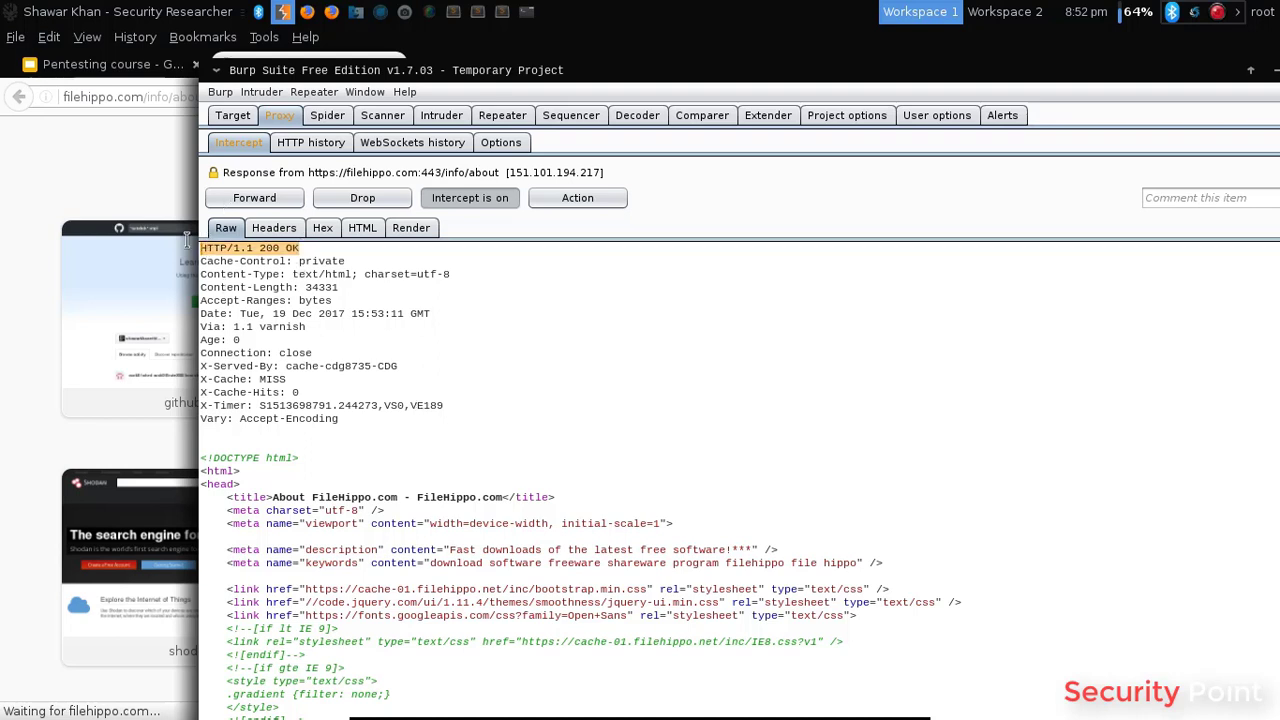
pyautogui.click(338, 261)
pyautogui.moveTo(311, 248); pyautogui.dragTo(188, 246)
pyautogui.click(231, 248)
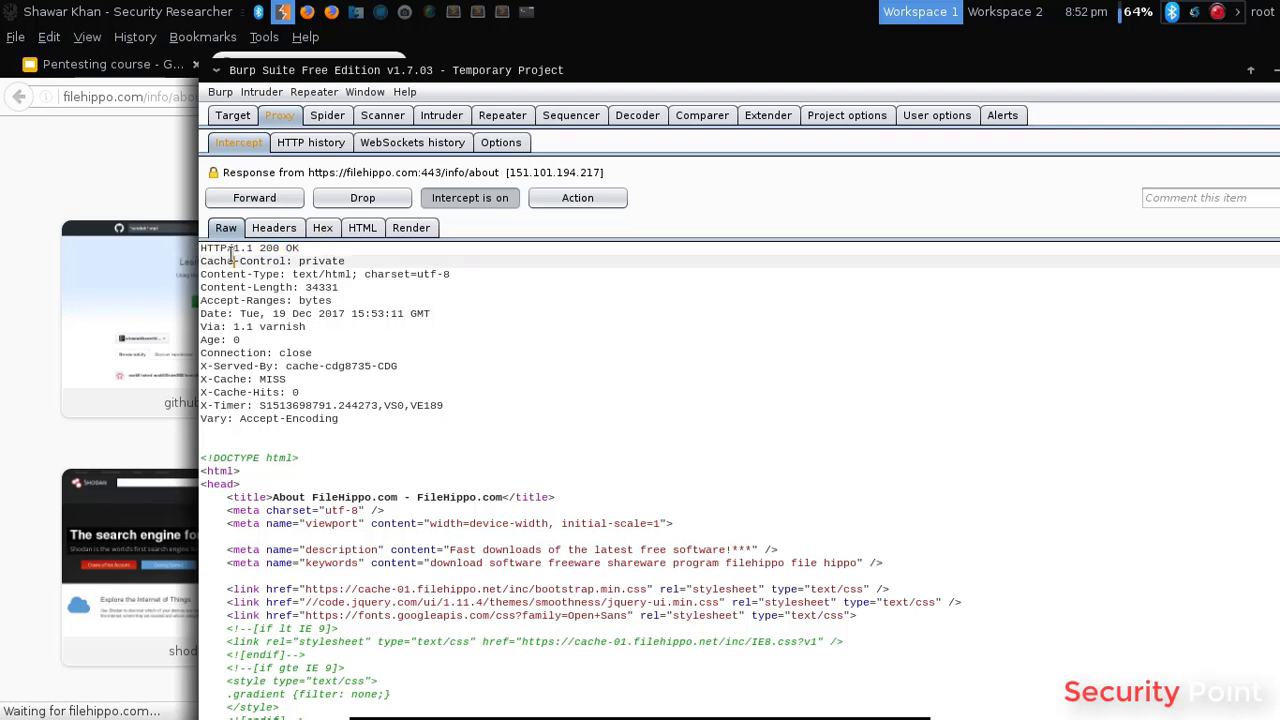
pyautogui.moveTo(300, 248); pyautogui.dragTo(201, 248)
pyautogui.click(300, 248)
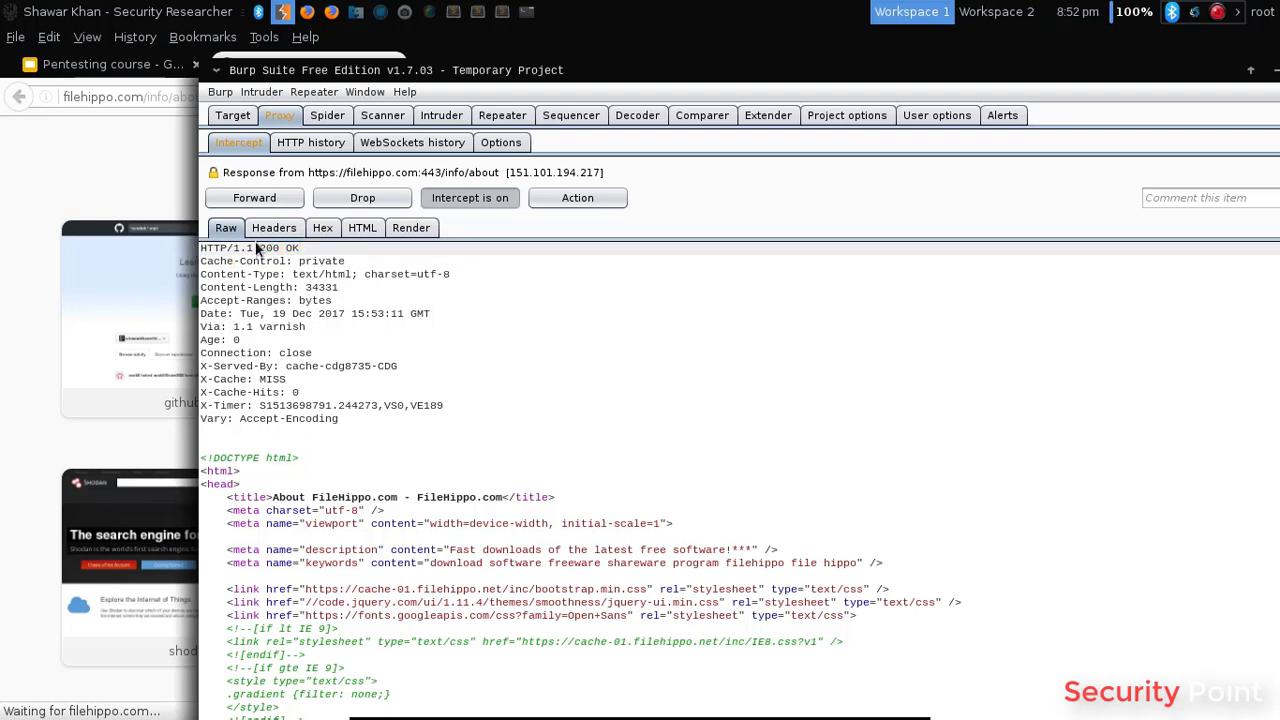
# - Review the response headers and opening HTML, highlighting Content-Length: 34331
pyautogui.moveTo(334, 413); pyautogui.dragTo(184, 262)
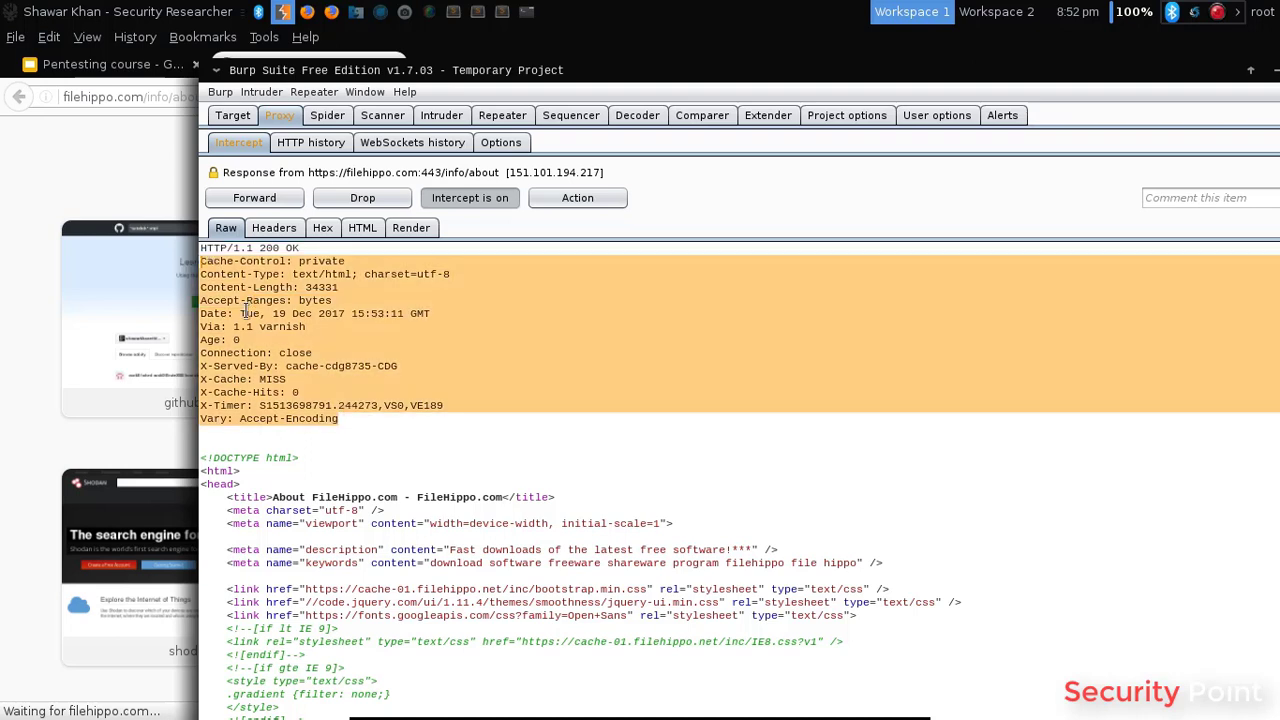
pyautogui.click(284, 352)
pyautogui.moveTo(200, 452); pyautogui.dragTo(436, 638)
pyautogui.click(436, 638)
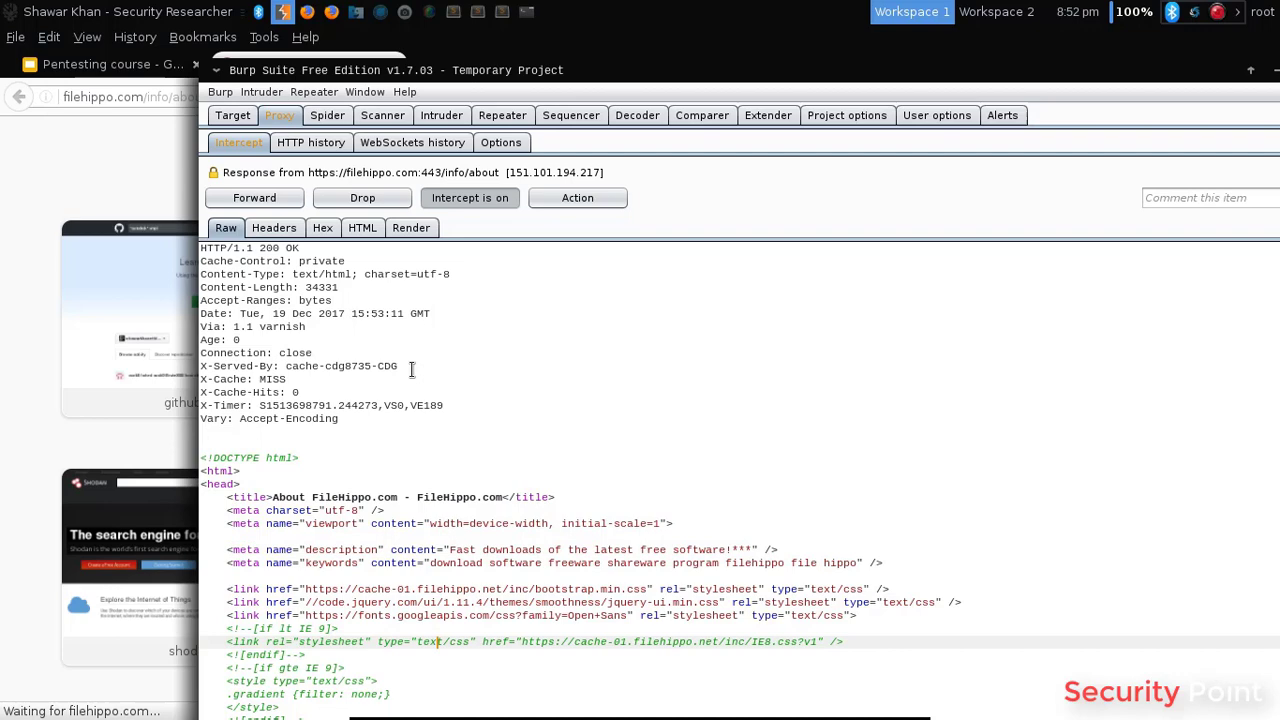
pyautogui.moveTo(340, 288); pyautogui.dragTo(200, 288)
pyautogui.scroll(-2, 291, 372)
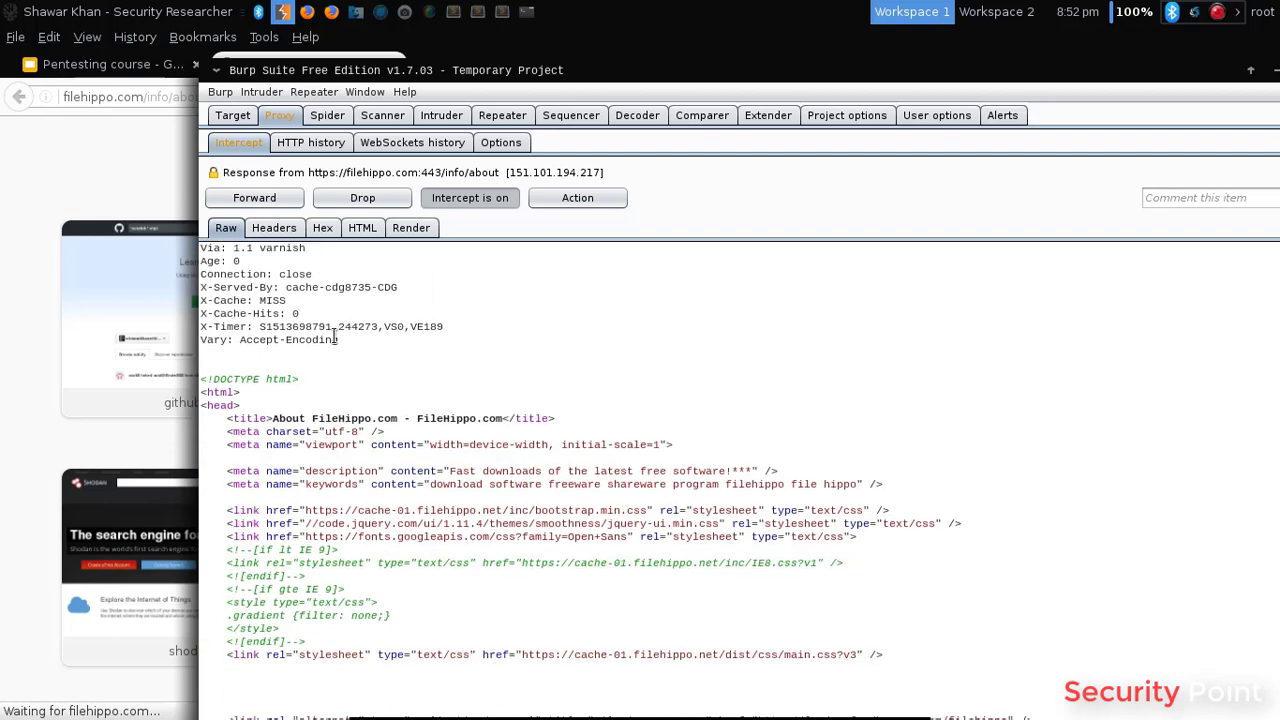
pyautogui.scroll(2, 389, 379)
pyautogui.click(389, 379)
# - Highlight the X-Cache MISS and text/html content type, then scroll through the HTML body
pyautogui.doubleClick(389, 379)
pyautogui.click(312, 330)
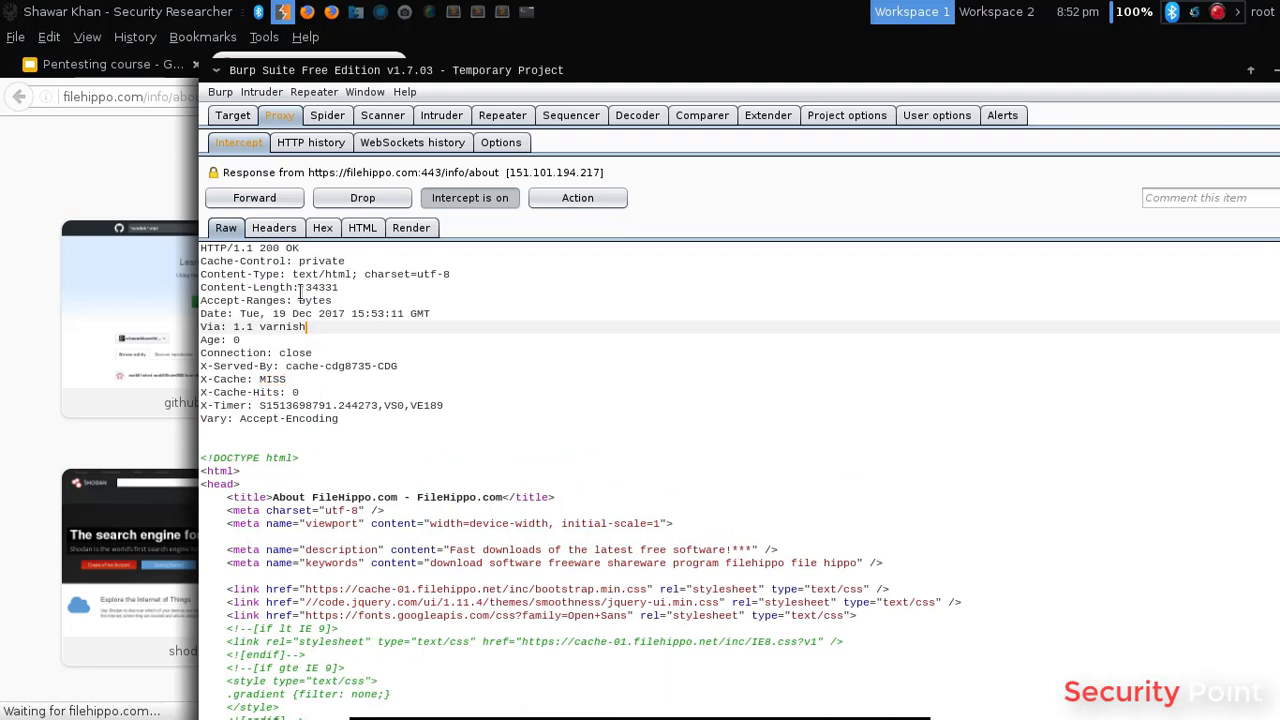
pyautogui.moveTo(292, 274); pyautogui.dragTo(350, 273)
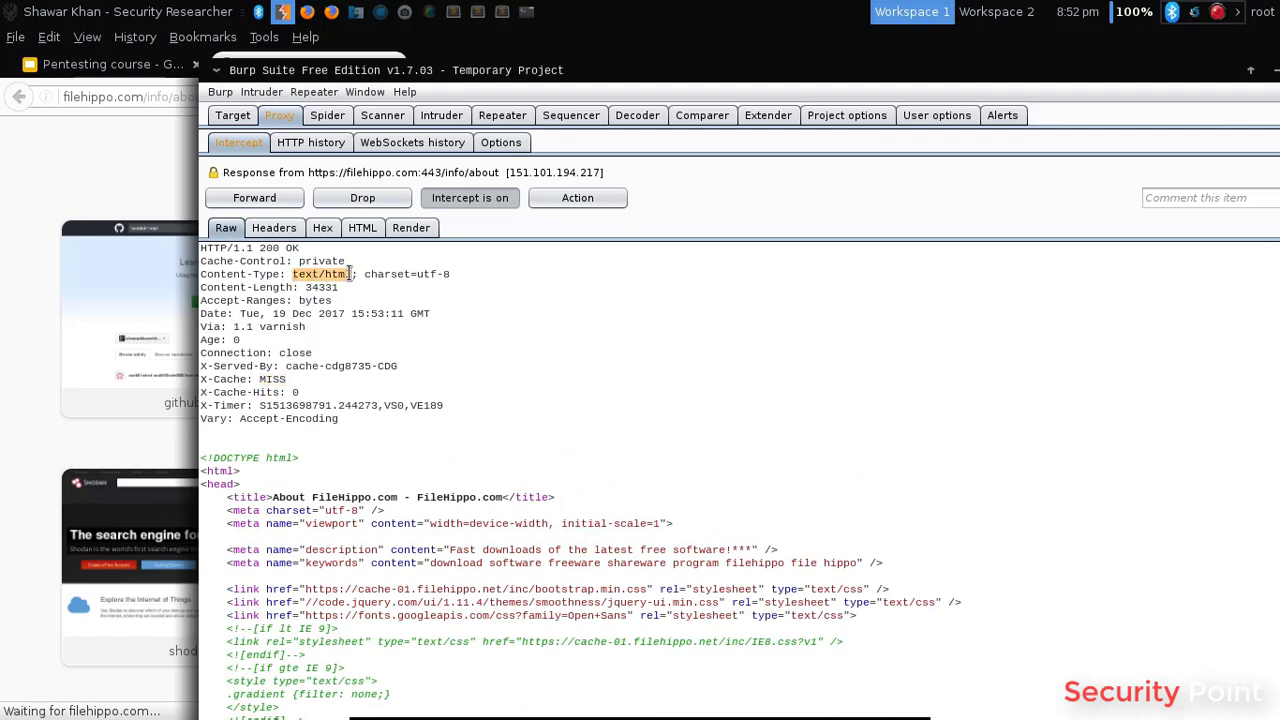
pyautogui.click(298, 262)
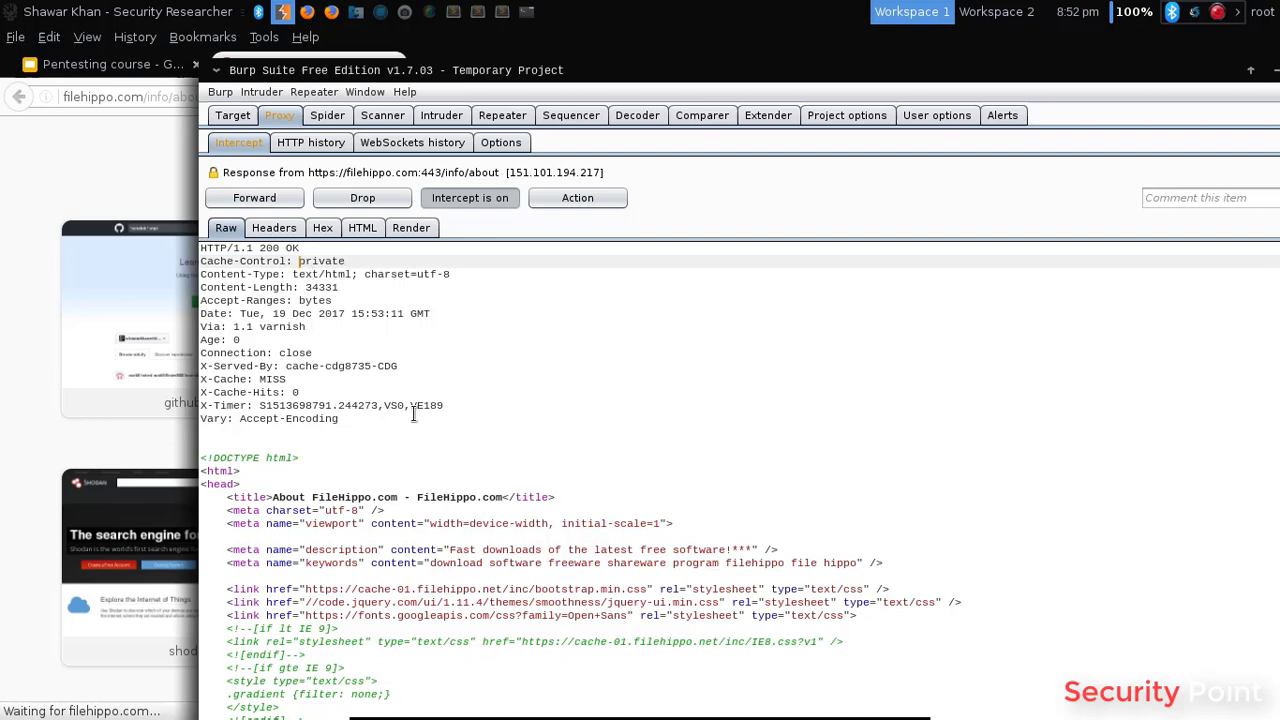
pyautogui.scroll(-1, 421, 340)
pyautogui.scroll(-2, 421, 340)
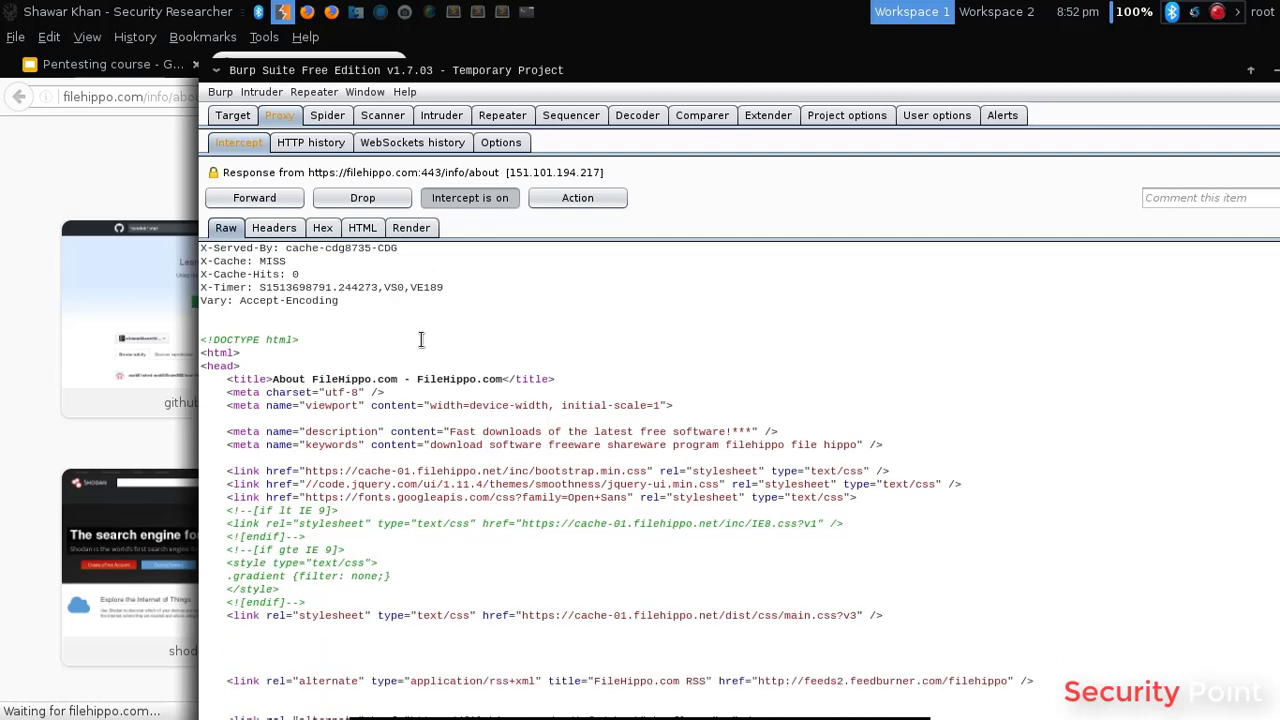
pyautogui.scroll(-6, 323, 326)
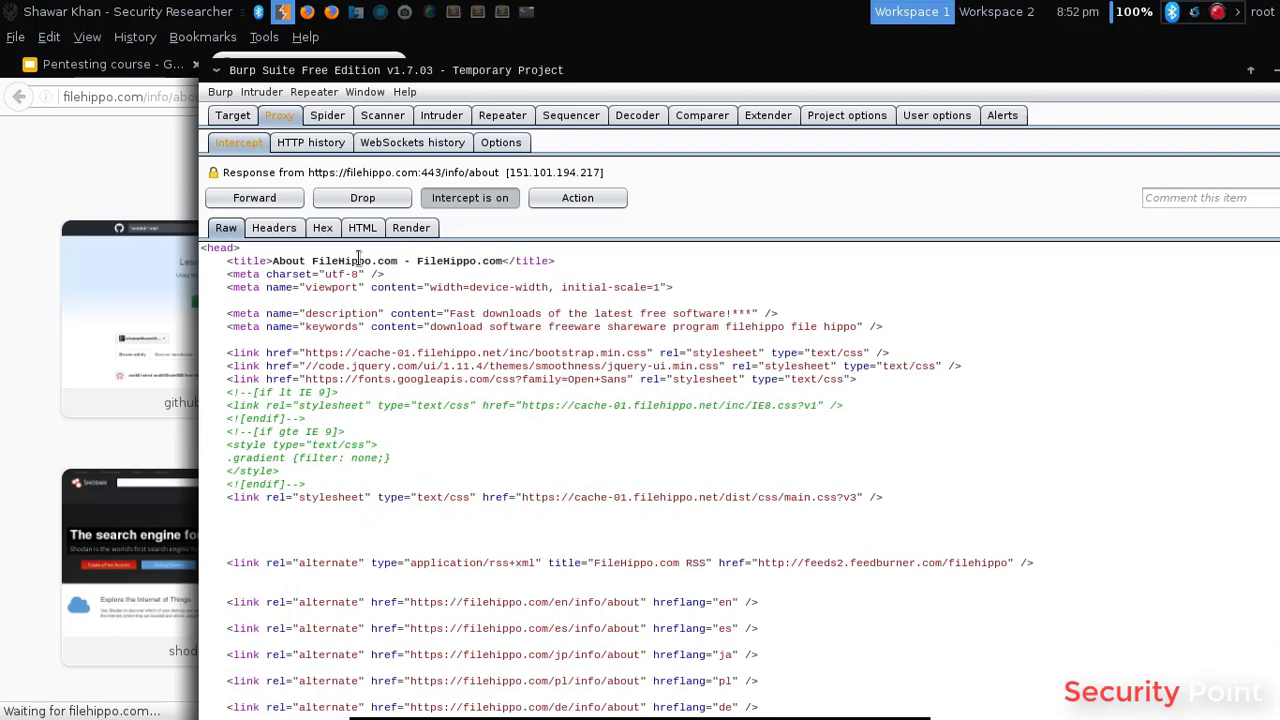
pyautogui.moveTo(311, 262); pyautogui.dragTo(605, 565)
pyautogui.click(560, 310)
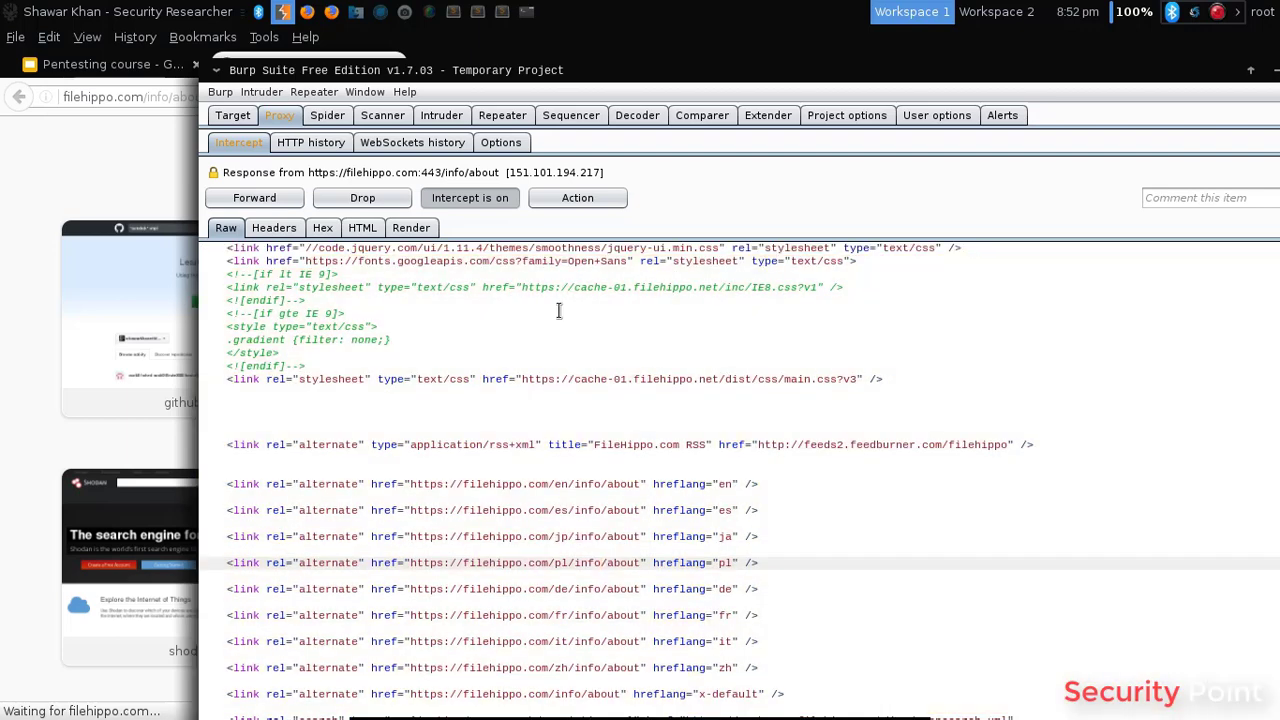
pyautogui.scroll(-10, 558, 310)
pyautogui.scroll(15, 559, 310)
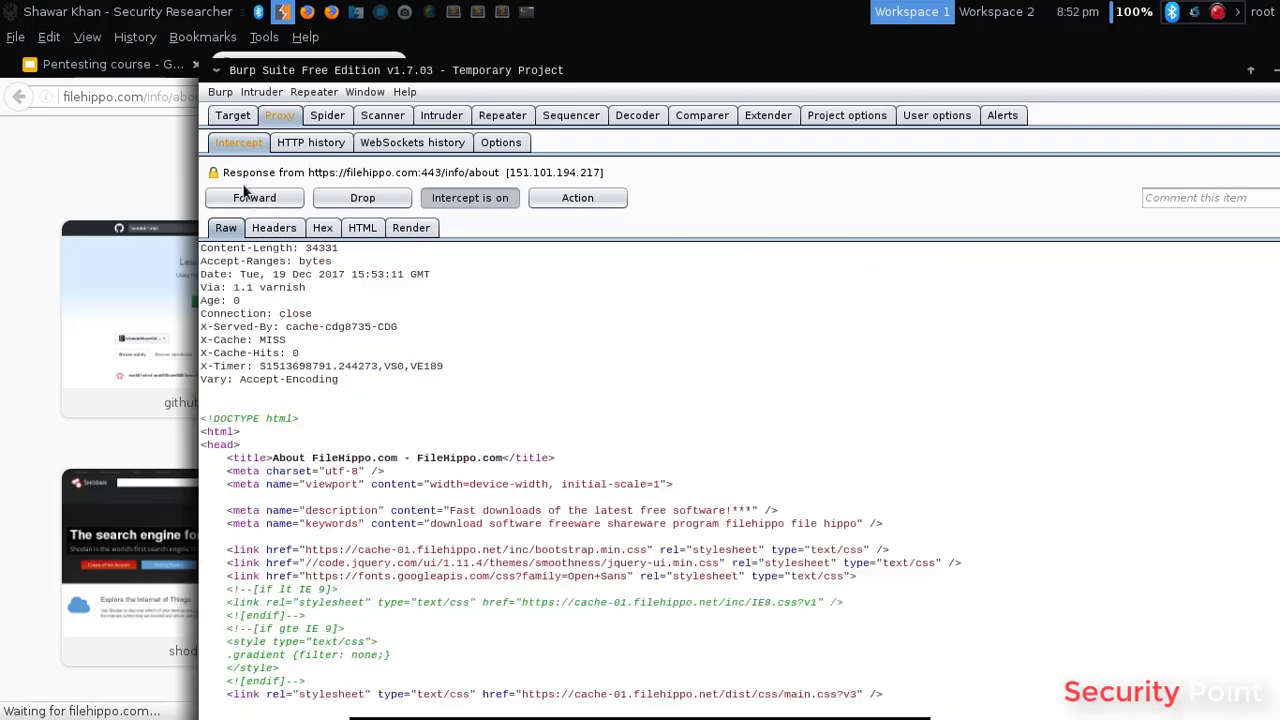
# - Turn interception off to release the response, and bring Firefox back to the front
pyautogui.click(463, 200)
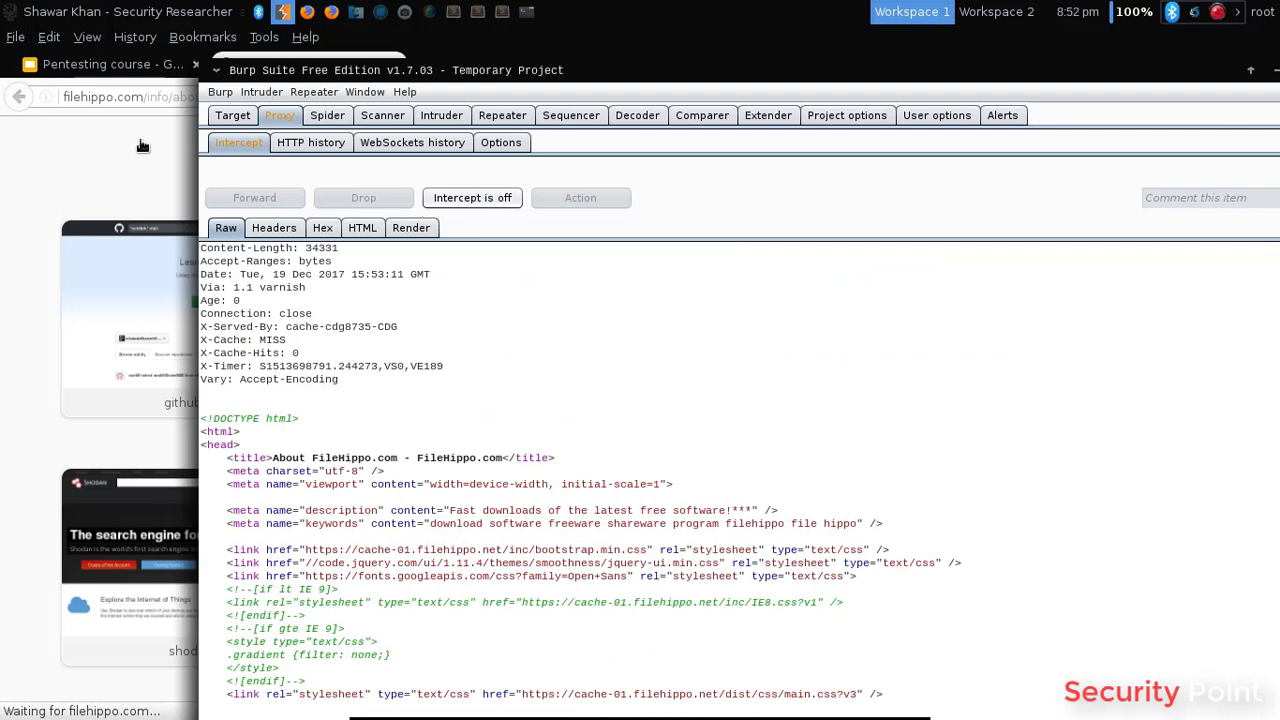
pyautogui.click(48, 141)
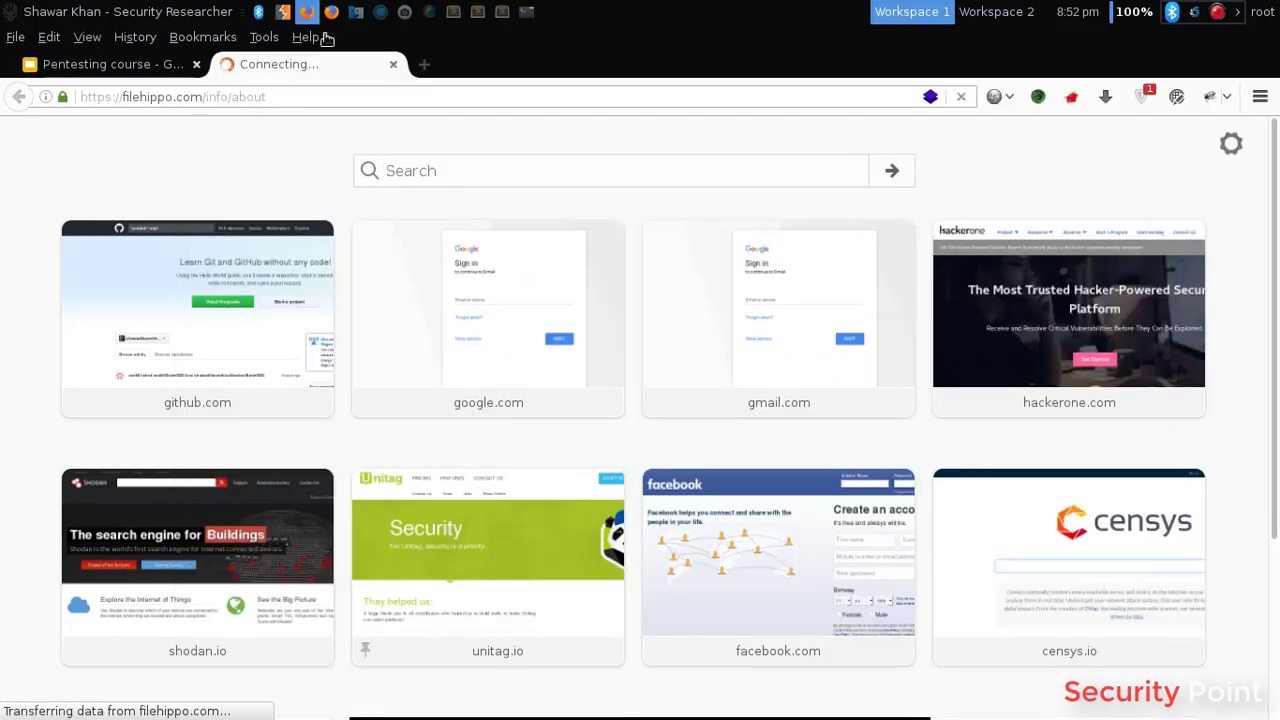